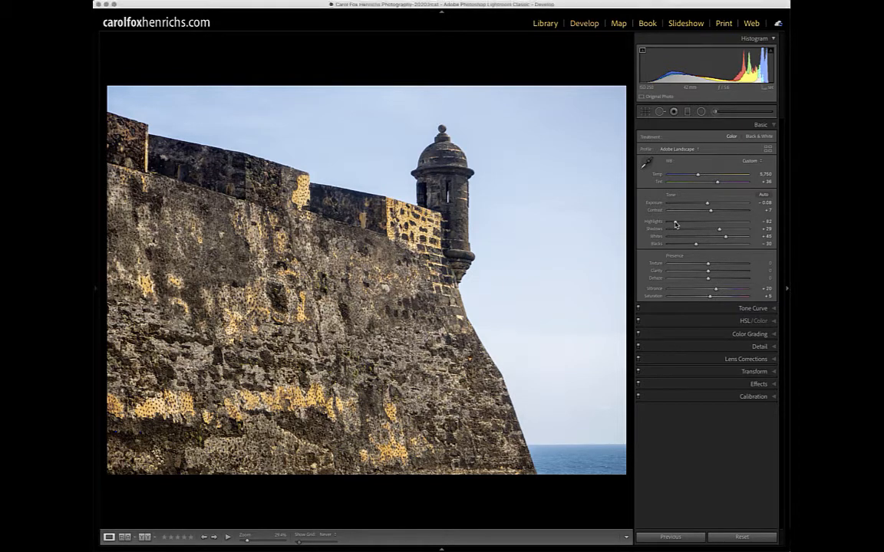
Step: Set the photo's Highlights to -100 and its Whites to +61
mouse_move(675, 224)
mouse_down()
mouse_move(665, 224)
mouse_move(735, 223)
mouse_move(669, 225)
mouse_up()
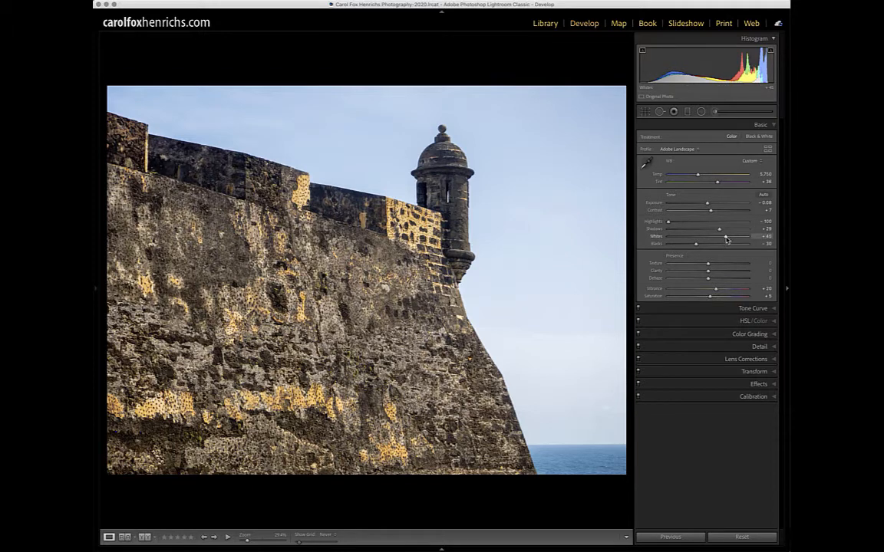
drag(726, 240, 732, 241)
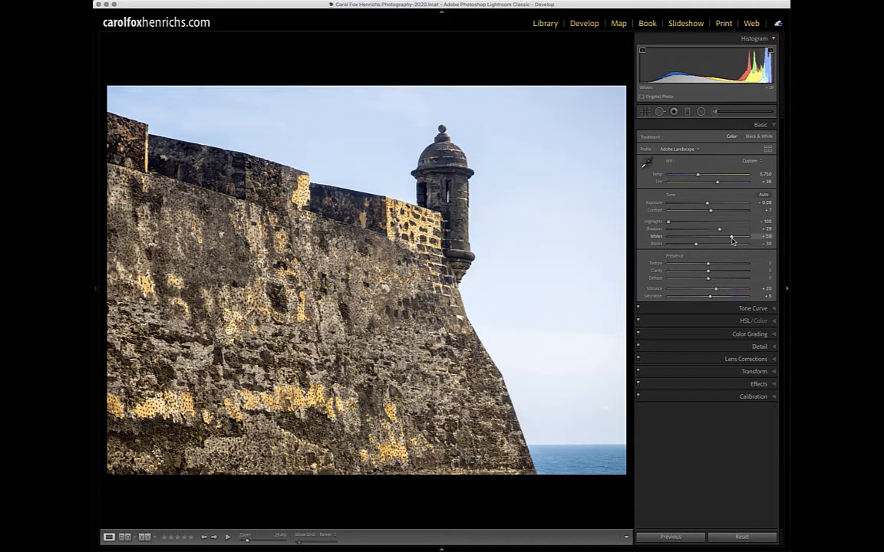
drag(732, 240, 733, 240)
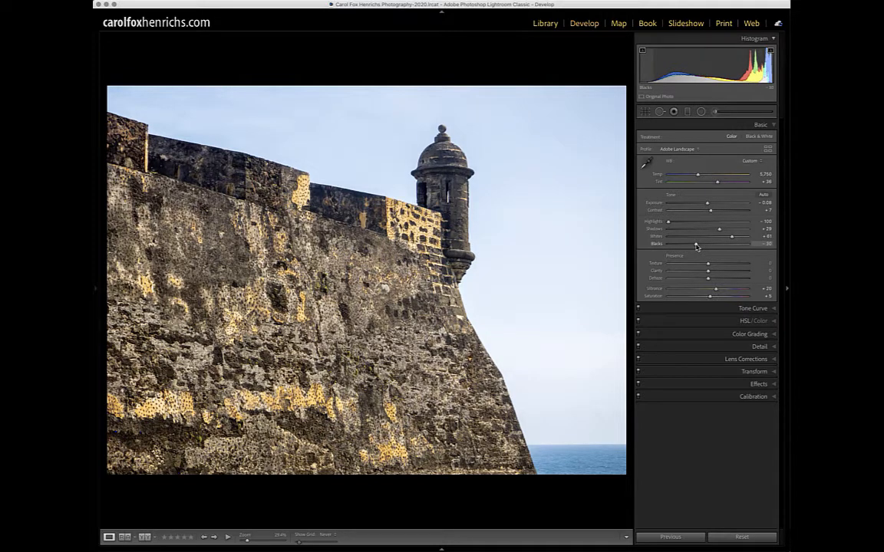
Step: Adjust Blacks to -28 after trying a darker setting, and reduce Whites slightly to +59
drag(696, 247, 690, 246)
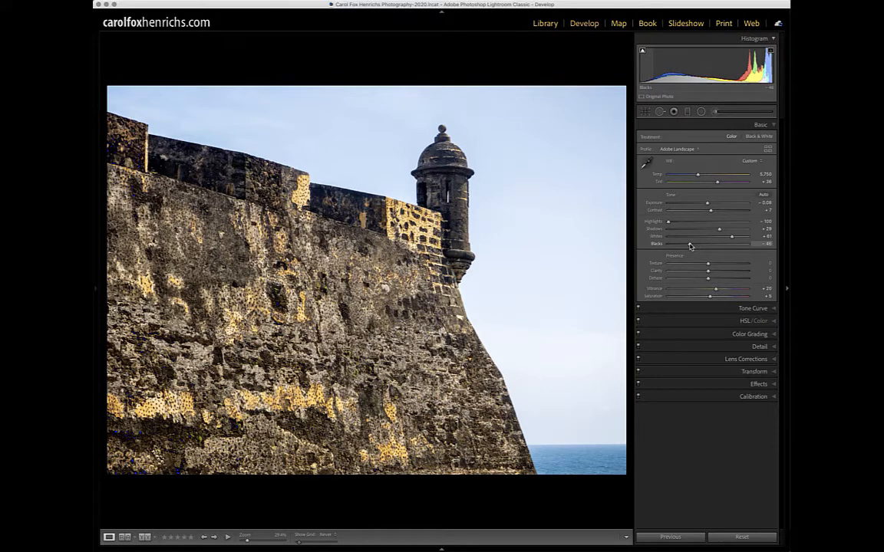
mouse_move(690, 245)
mouse_down()
mouse_move(712, 248)
mouse_move(689, 247)
mouse_move(697, 248)
mouse_up()
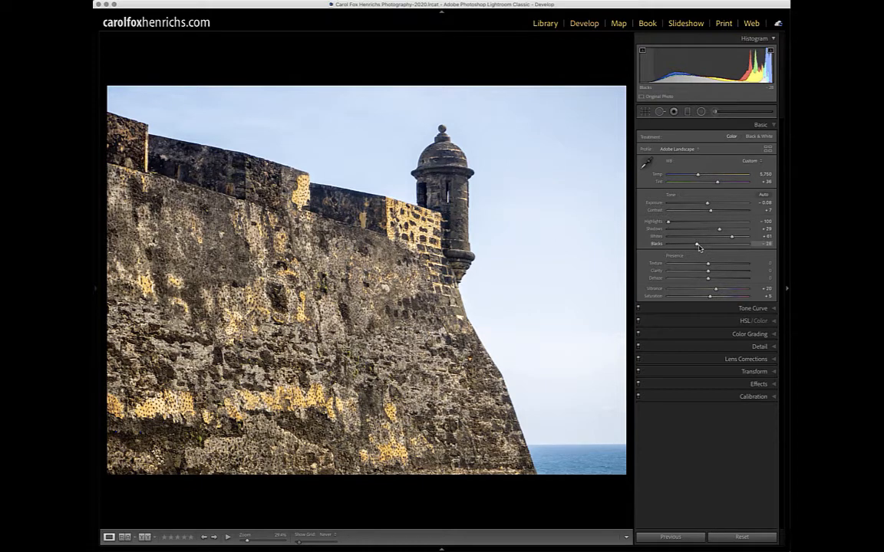
mouse_move(733, 239)
mouse_down()
mouse_move(741, 241)
mouse_move(731, 242)
mouse_up()
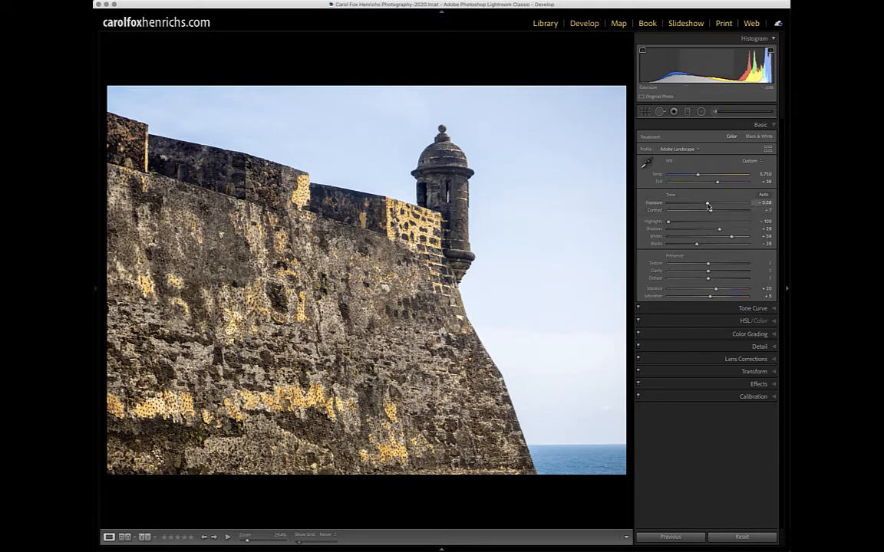
Step: Brighten the photo with an Exposure of +0.30 and lower Whites to +22
drag(708, 206, 710, 205)
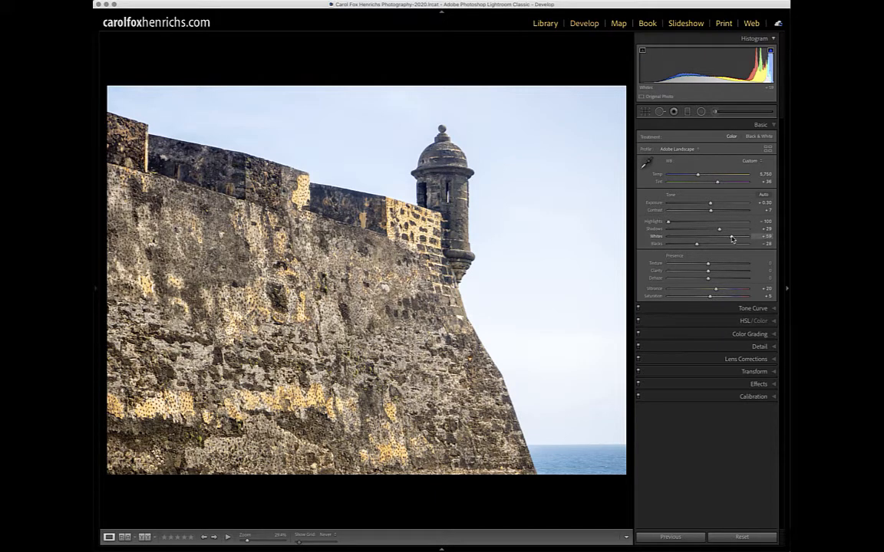
drag(730, 241, 718, 236)
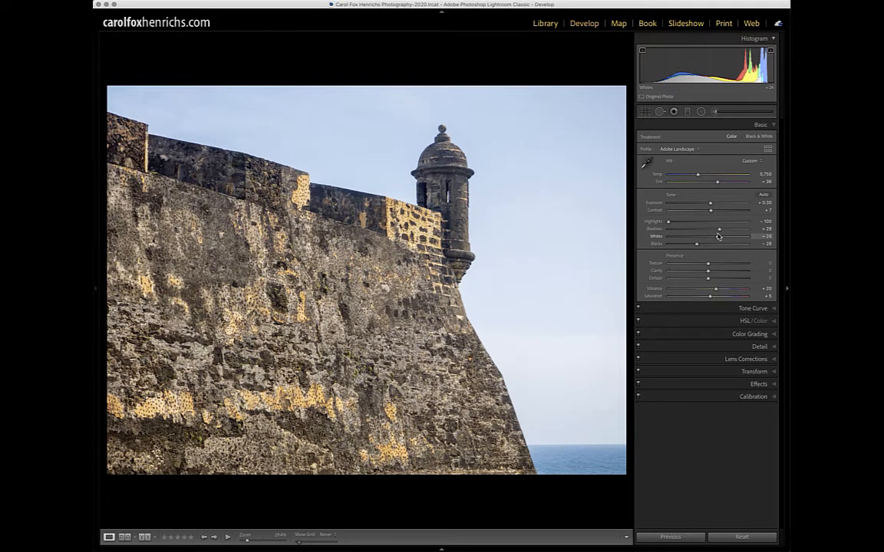
drag(718, 236, 717, 236)
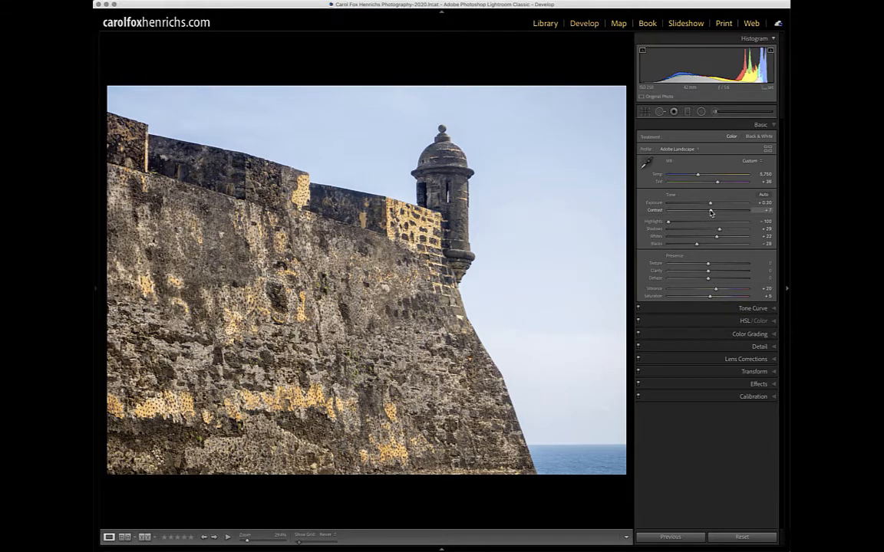
Step: Increase Contrast to +32 and reduce Shadows to +8
drag(710, 212, 720, 215)
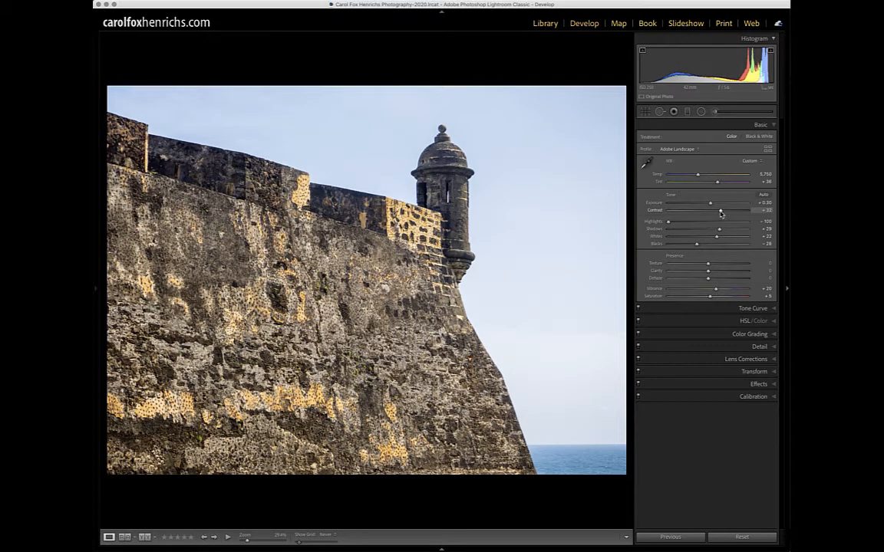
mouse_move(720, 231)
mouse_down()
mouse_move(697, 230)
mouse_move(712, 232)
mouse_up()
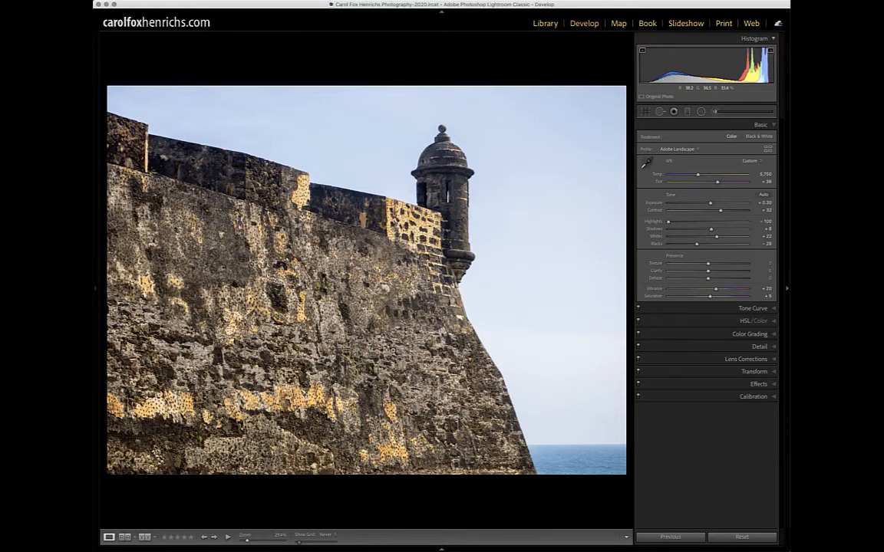
Step: Try a strong Clarity increase on the stone wall while viewing it at 100% zoom
click(359, 306)
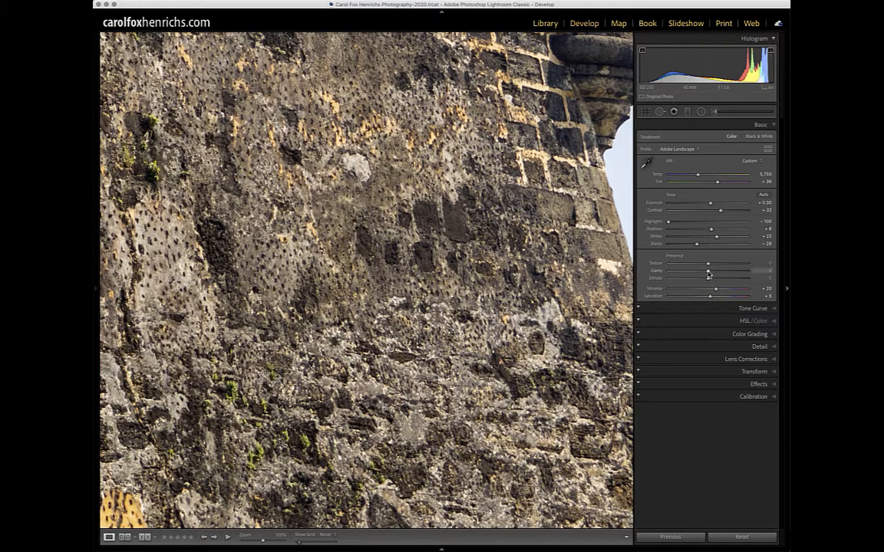
drag(708, 272, 742, 280)
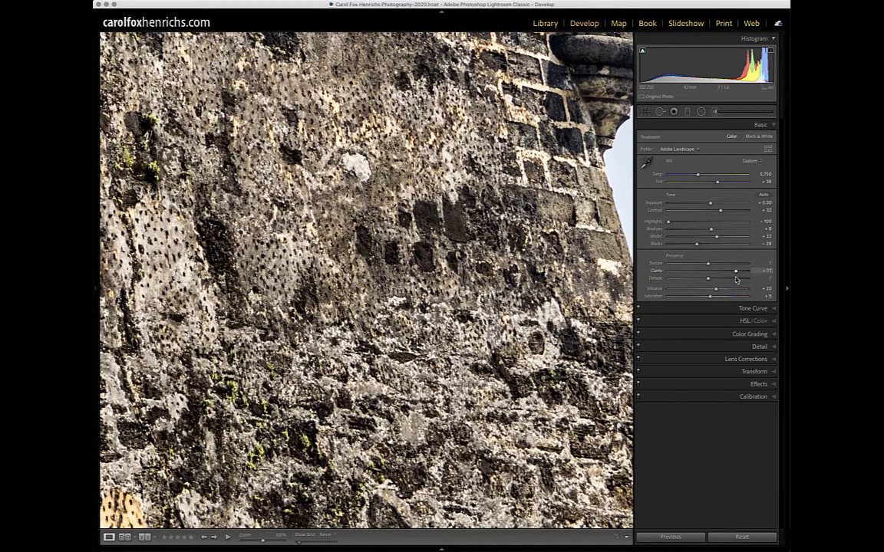
drag(743, 280, 707, 274)
click(608, 272)
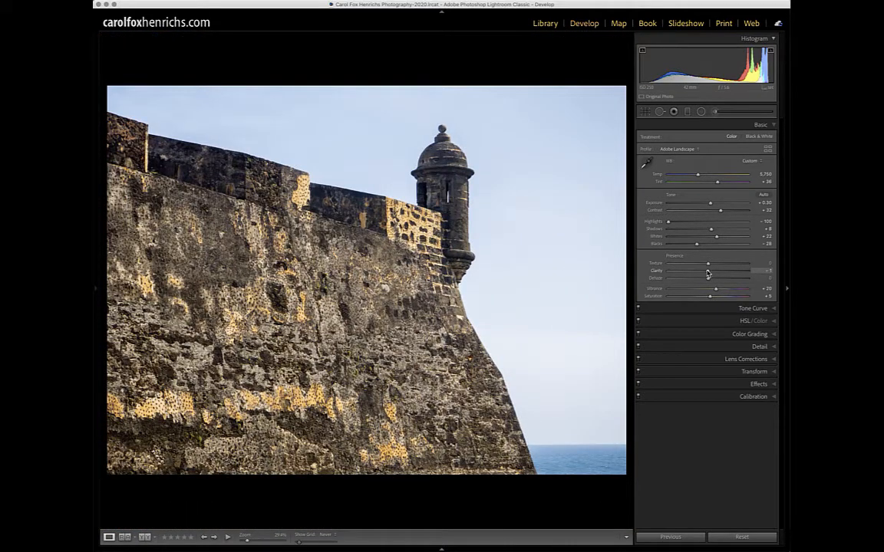
Step: Bring out the stonework by setting Clarity to +45 and Texture to +29, testing Texture at -100 along the way
drag(707, 274, 667, 264)
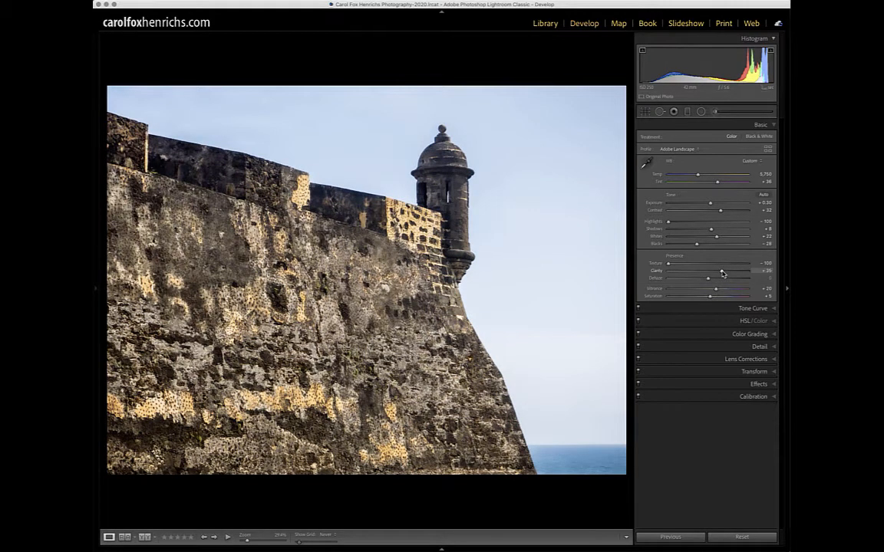
mouse_move(721, 273)
mouse_down()
mouse_move(754, 276)
mouse_move(681, 273)
mouse_move(744, 275)
mouse_move(727, 277)
mouse_up()
drag(721, 268, 720, 267)
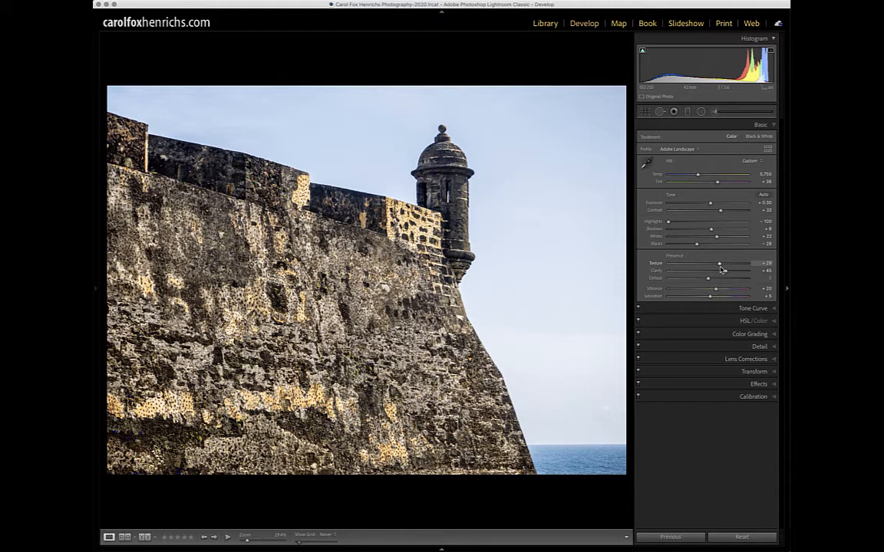
drag(720, 267, 720, 267)
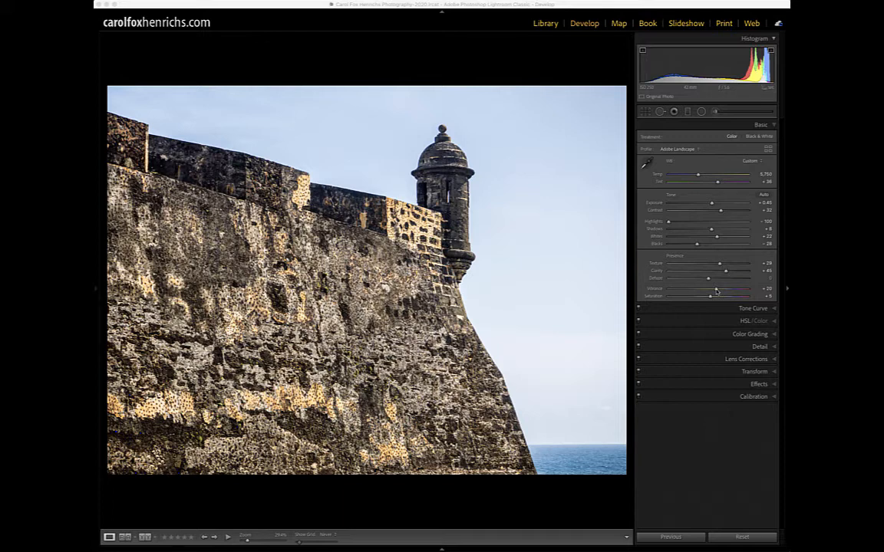
Step: Set Vibrance to +52 after testing it at +100, and raise Saturation slightly
drag(716, 291, 756, 299)
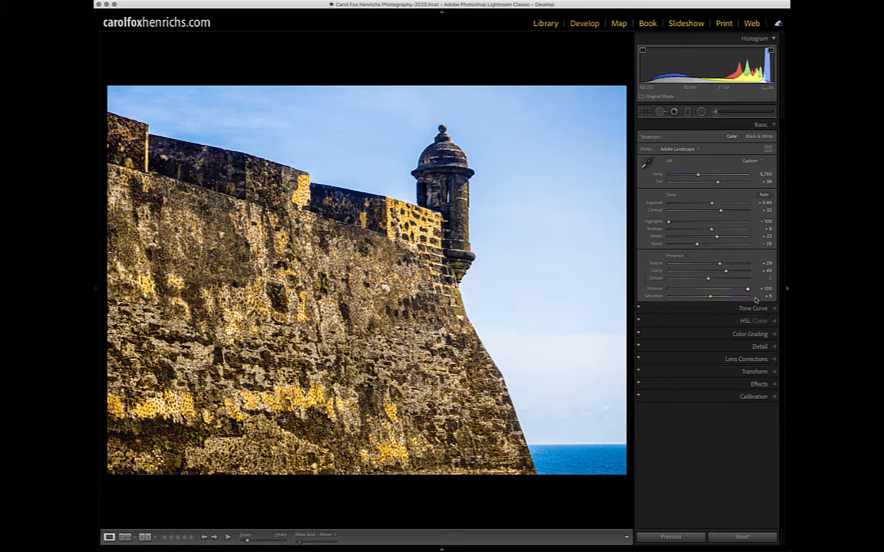
drag(755, 299, 729, 291)
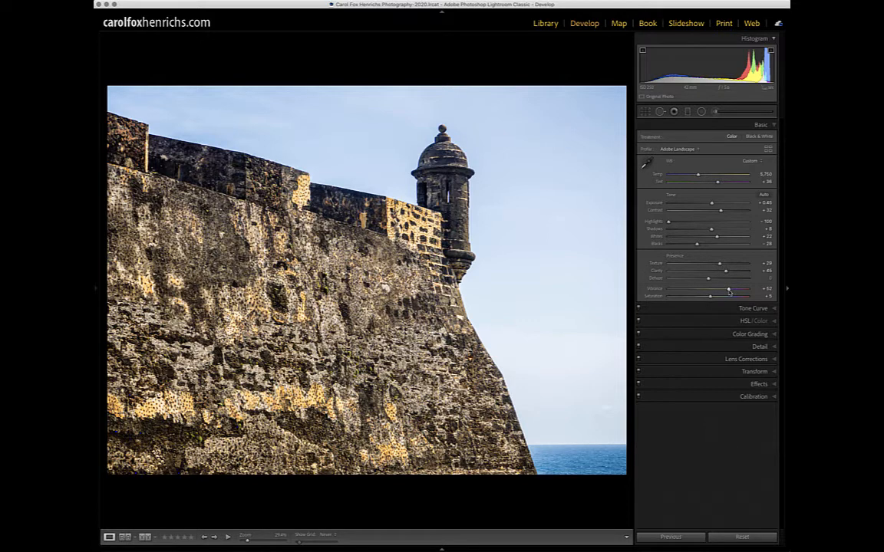
drag(710, 298, 713, 298)
Step: Open the Detail settings and examine the photo at 100% from the sea along the wall up to the tower dome
click(770, 347)
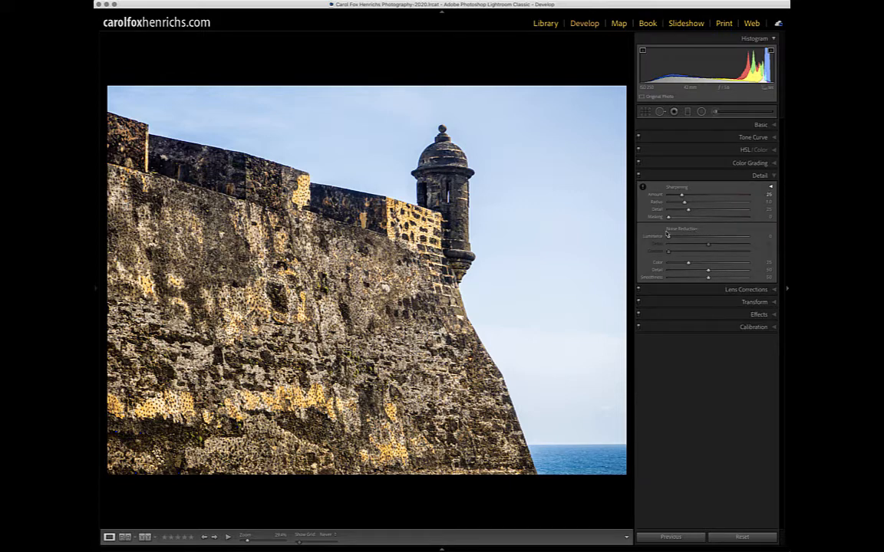
click(564, 451)
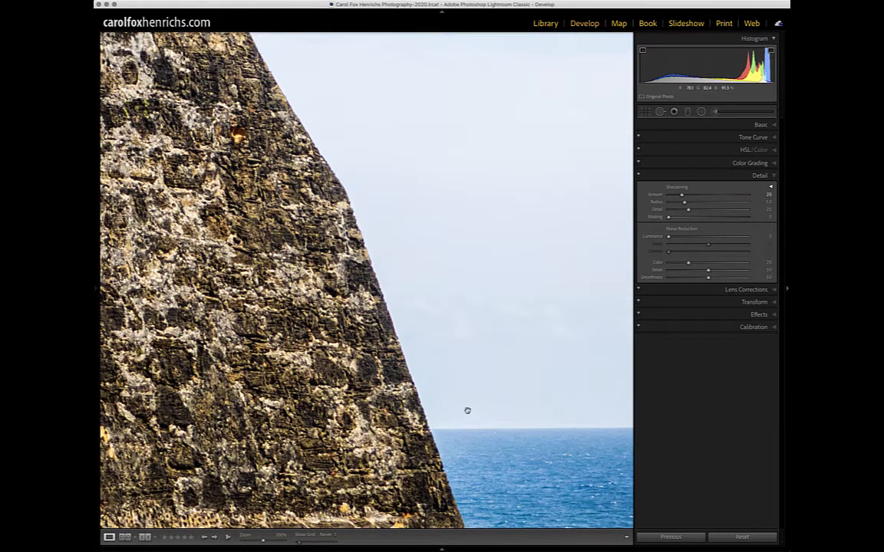
drag(316, 292, 468, 327)
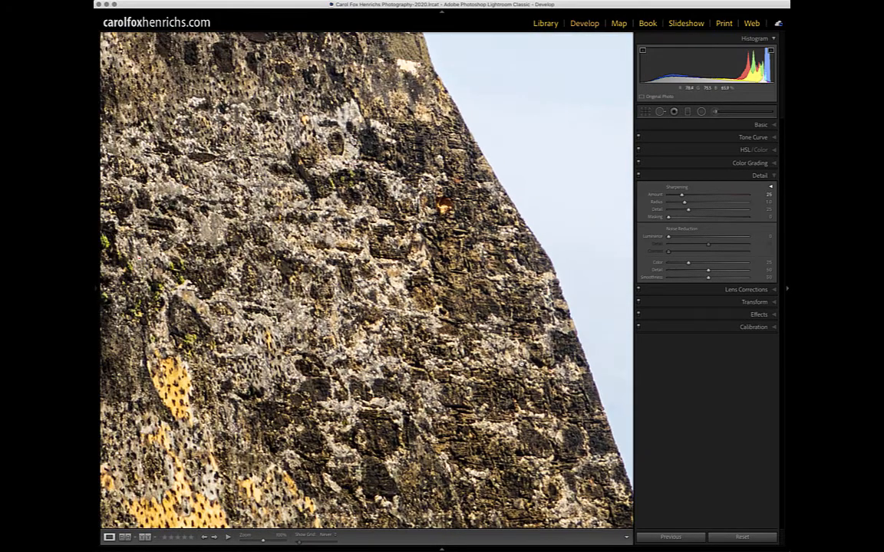
drag(376, 228, 485, 303)
drag(446, 136, 487, 295)
drag(470, 222, 471, 373)
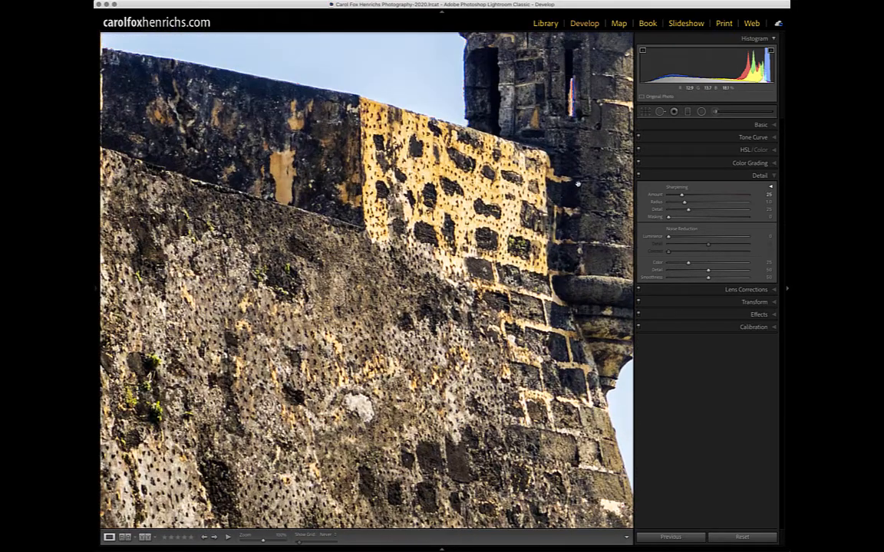
drag(577, 174, 493, 305)
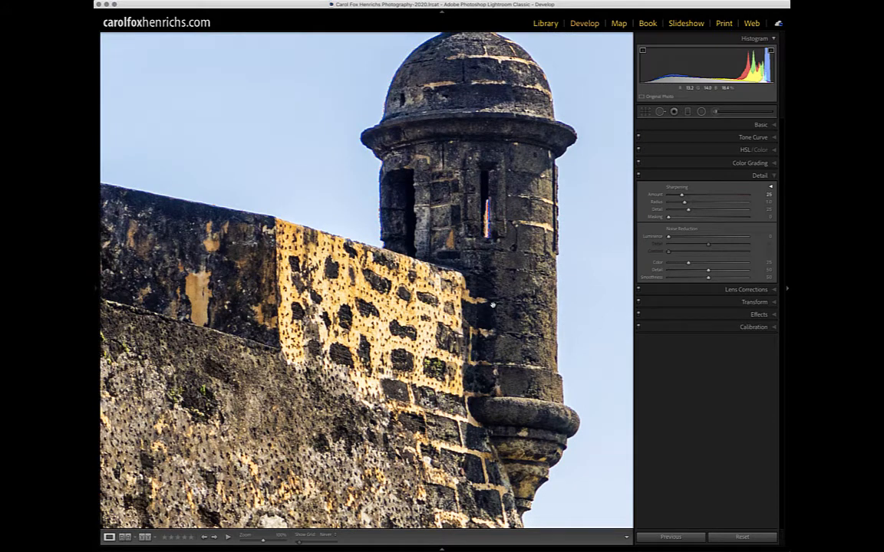
drag(472, 173, 516, 286)
drag(620, 79, 531, 251)
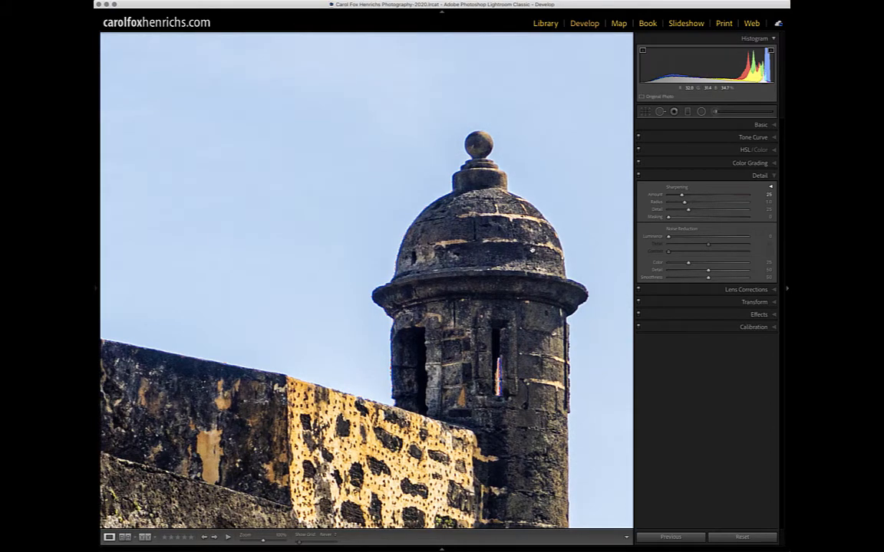
click(533, 290)
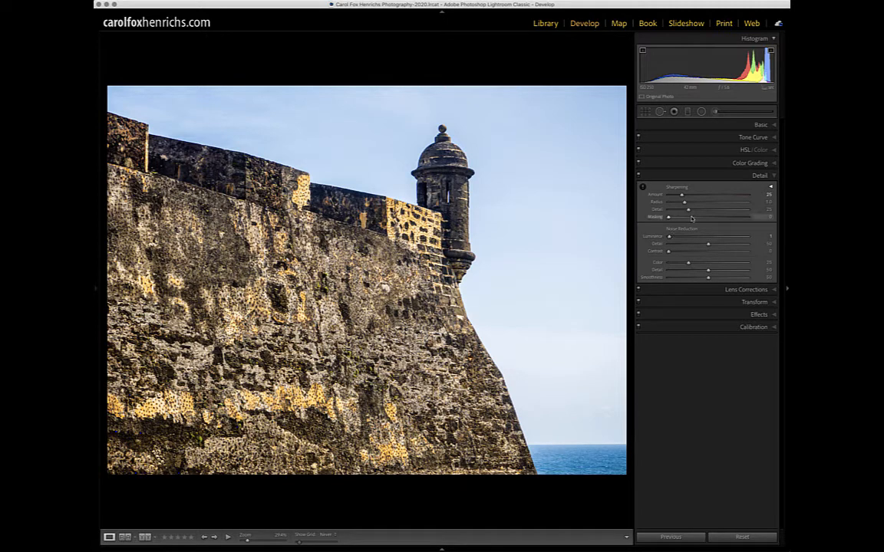
Step: Set the sharpening Amount to 50 and the sharpening Detail to 50
click(764, 195)
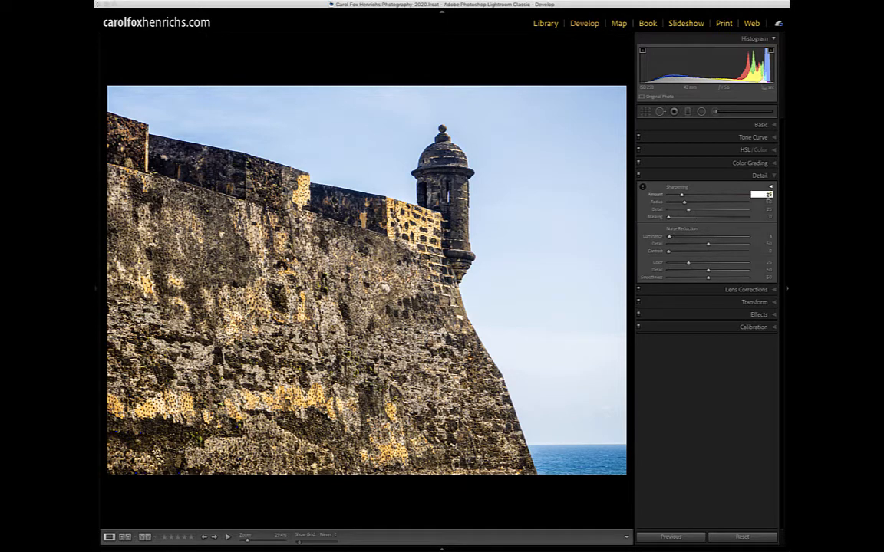
text(90)
key(Tab)
key(Tab)
text(50)
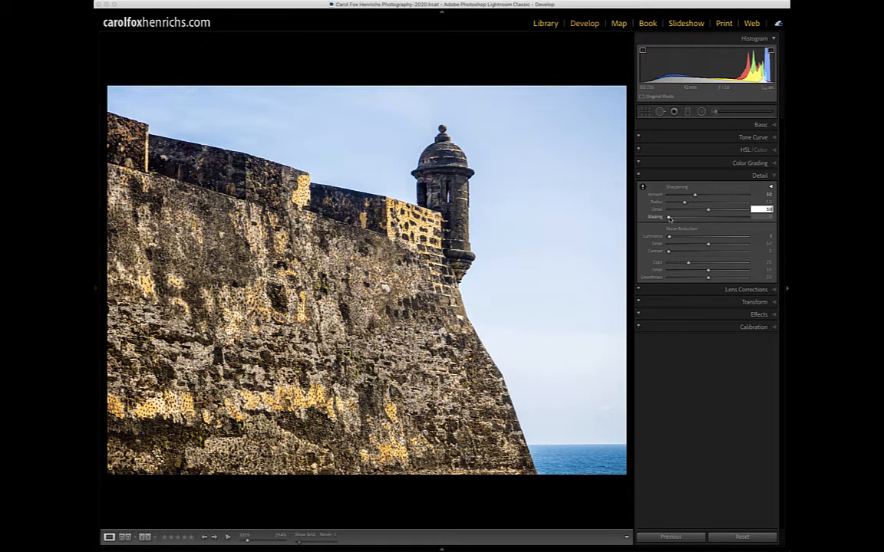
Step: Raise the sharpening Masking to a little above the middle of its range and view the photo full screen
drag(669, 217, 720, 232)
key(f)
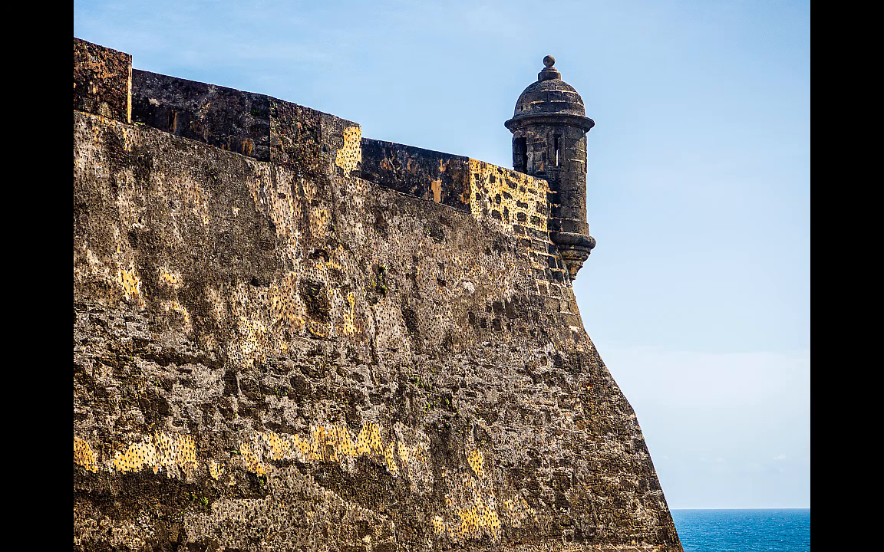